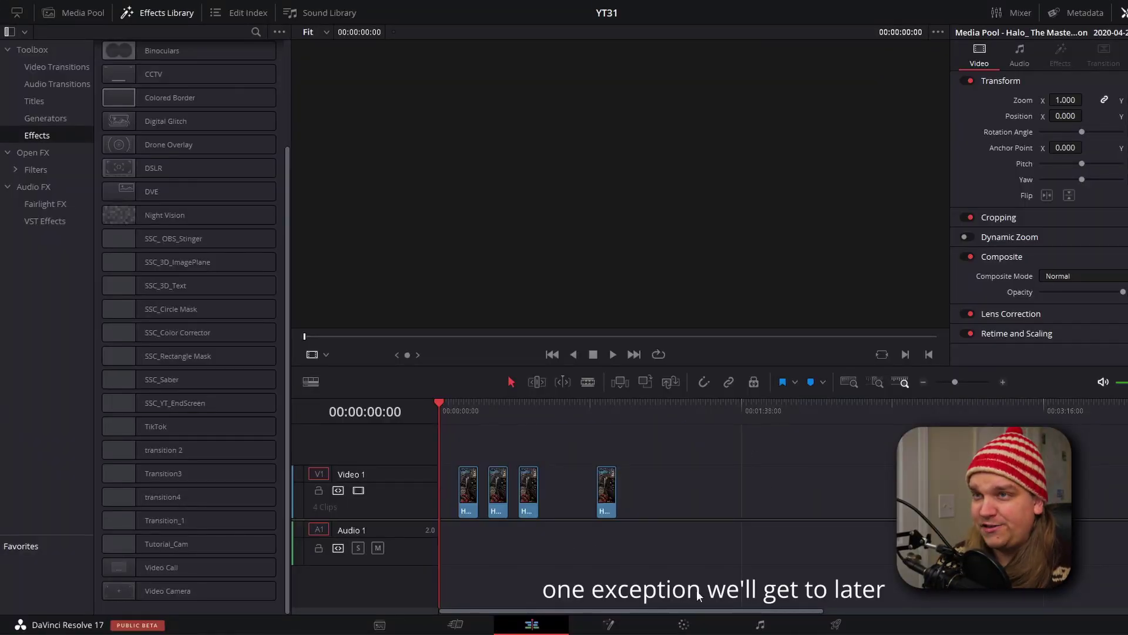
# Apply SSC_Color Corrector from the Effects Library to the first Video 1 clip.
pyautogui.click(36, 135)
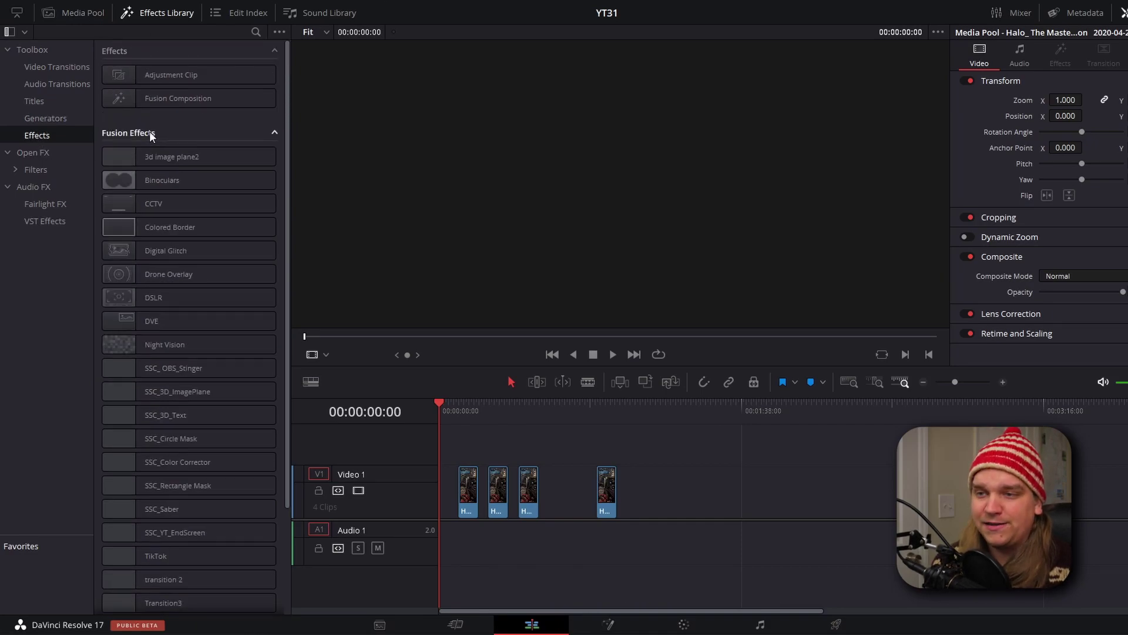
pyautogui.scroll(-5, 182, 120)
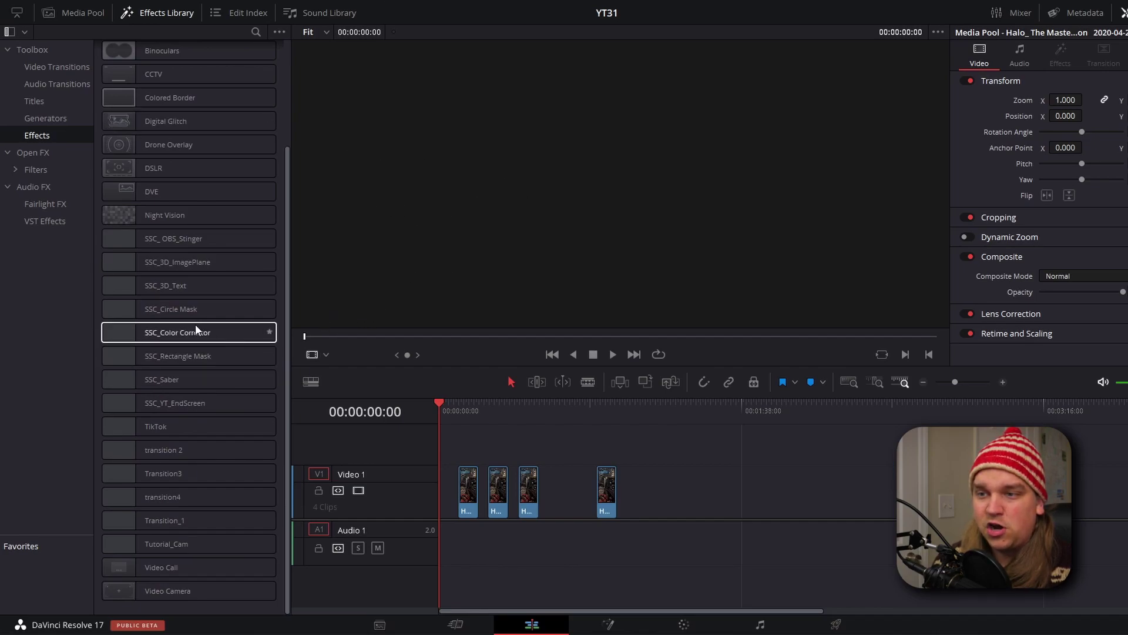
pyautogui.moveTo(189, 329); pyautogui.dragTo(470, 505)
# Tint the first clip magenta with color corrector Hue -0.114 and Sat 1.915.
pyautogui.click(468, 413)
pyautogui.click(469, 502)
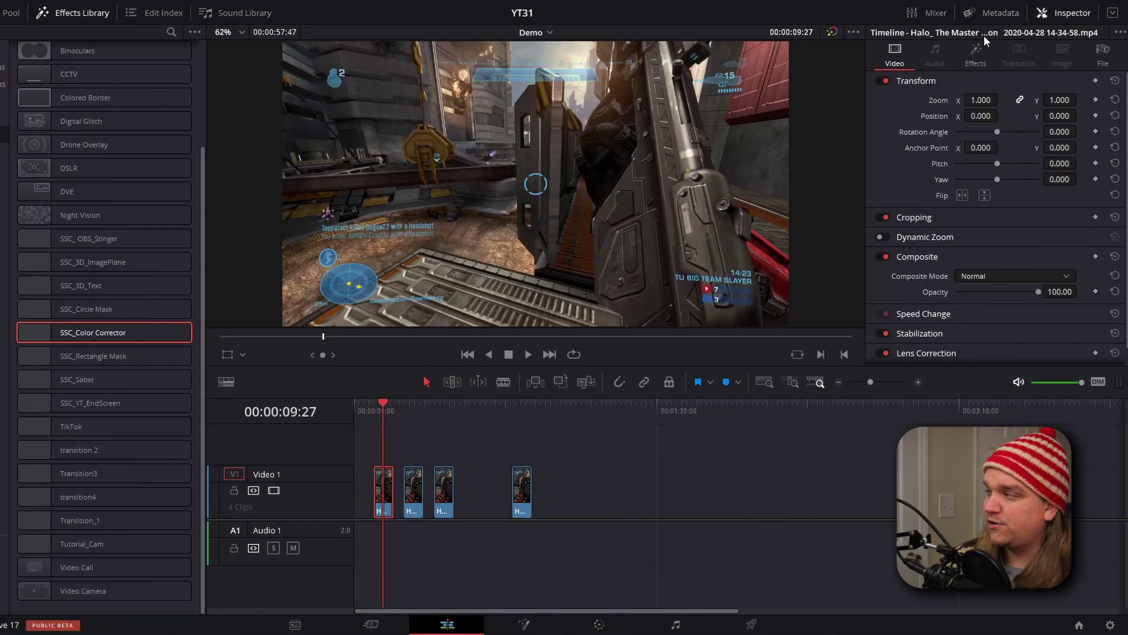
pyautogui.click(974, 56)
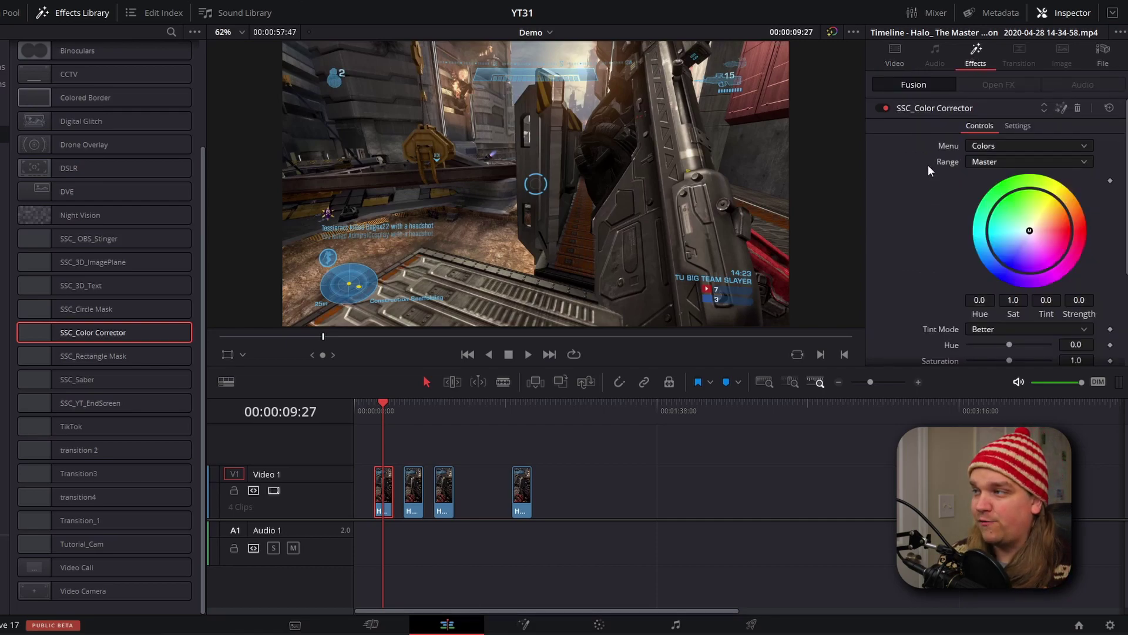
pyautogui.scroll(-1, 928, 165)
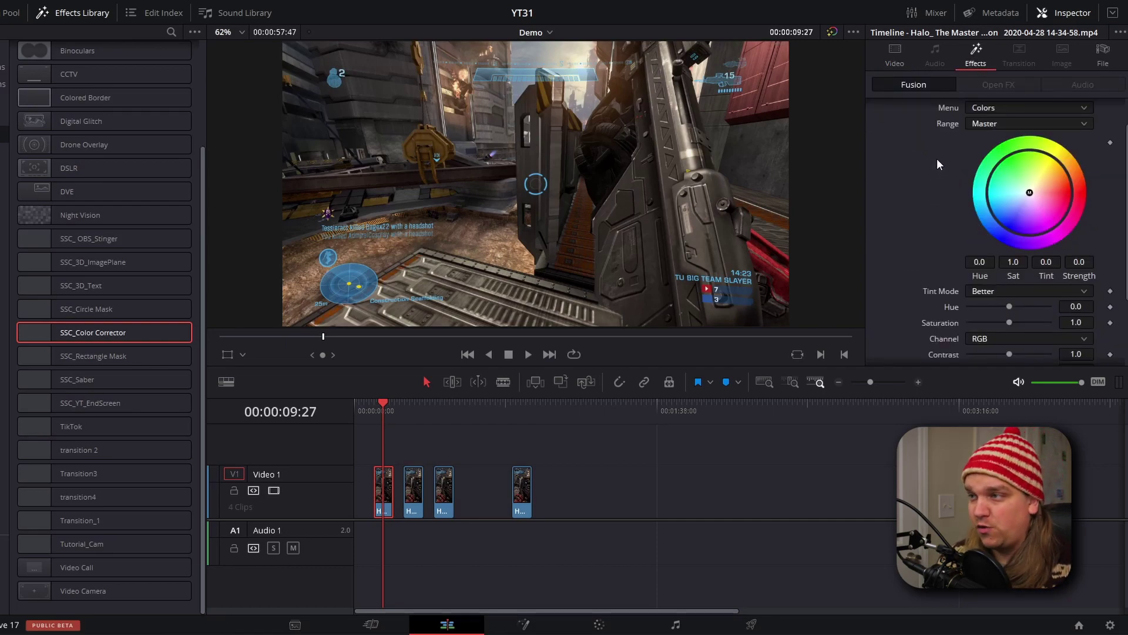
pyautogui.moveTo(1081, 199); pyautogui.dragTo(1011, 264)
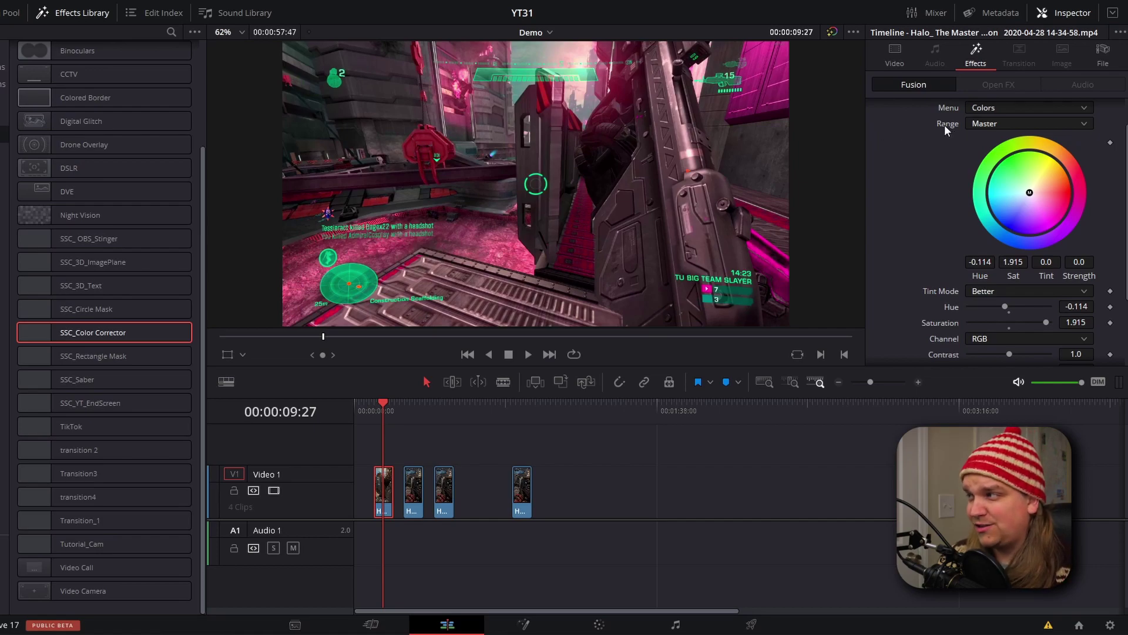
# Reset the color corrector, then raise highlight saturation to 4.247.
pyautogui.scroll(2, 929, 171)
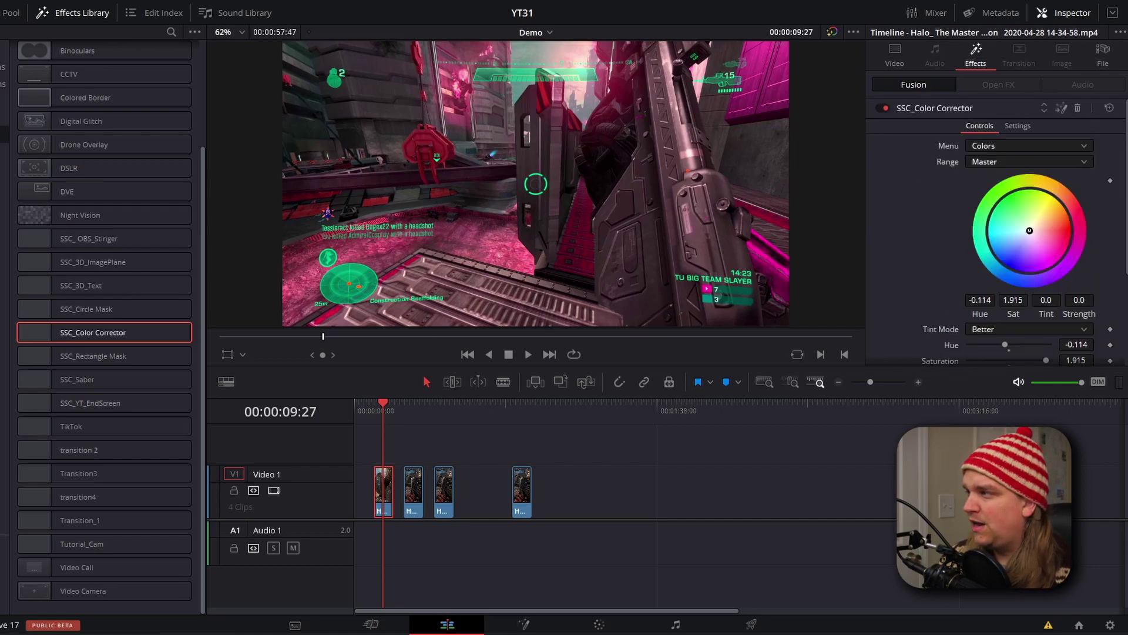
pyautogui.click(1110, 108)
pyautogui.click(982, 161)
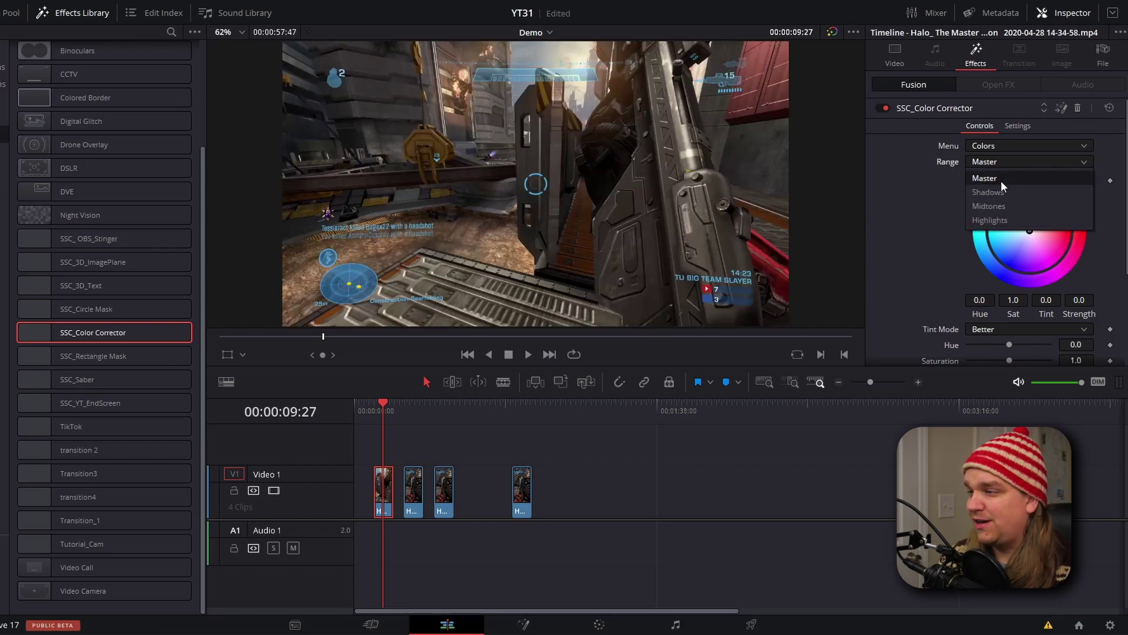
pyautogui.click(1013, 219)
pyautogui.scroll(-3, 985, 281)
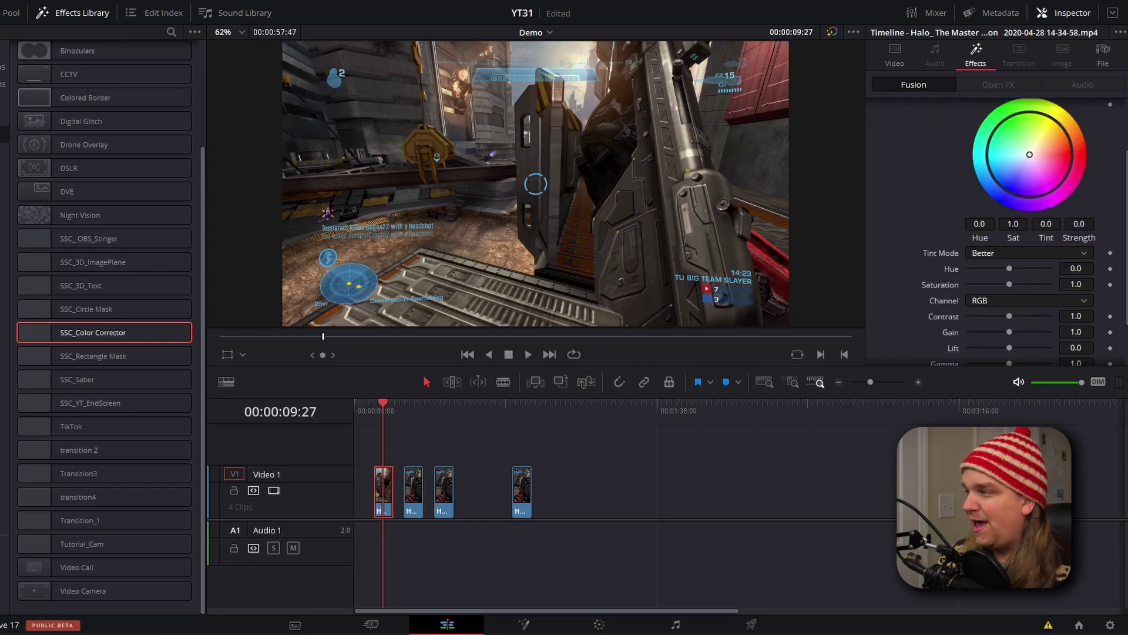
pyautogui.moveTo(1013, 223)
pyautogui.mouseDown()
pyautogui.moveTo(1052, 223)
pyautogui.moveTo(1021, 225)
pyautogui.mouseUp()
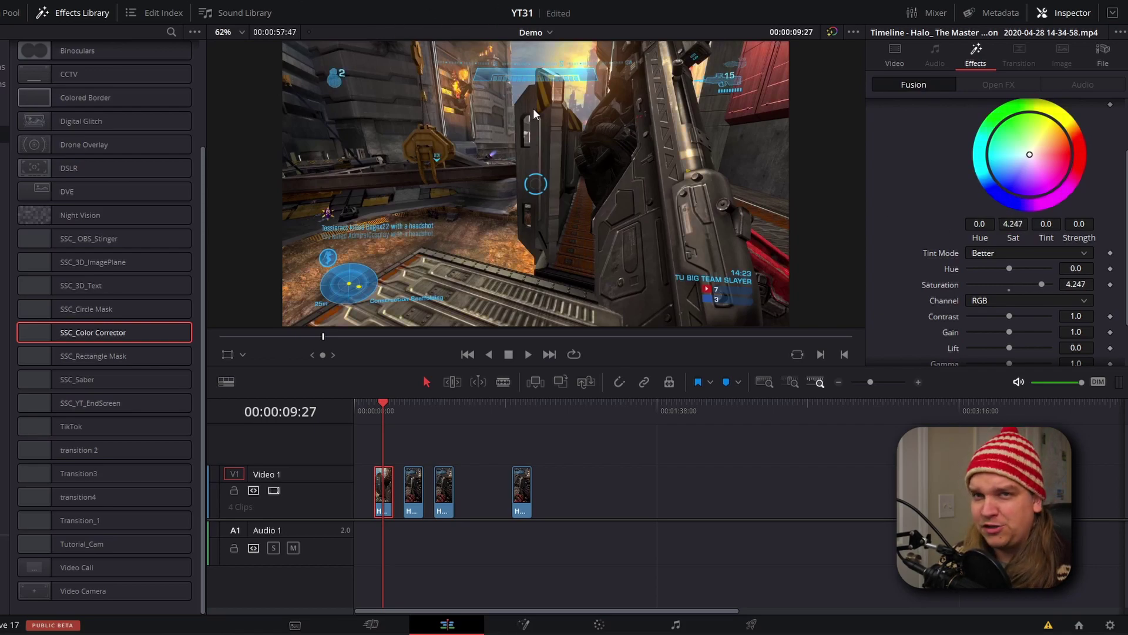
# Set shadow saturation to 0 and midtone saturation to 0.92.
pyautogui.scroll(3, 940, 168)
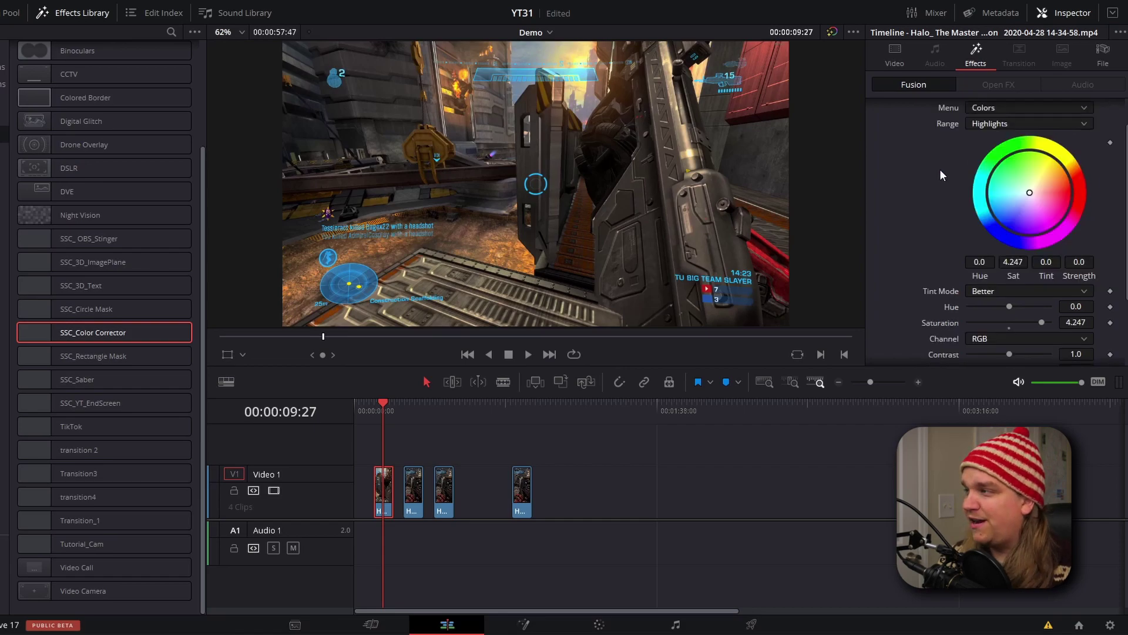
pyautogui.click(999, 162)
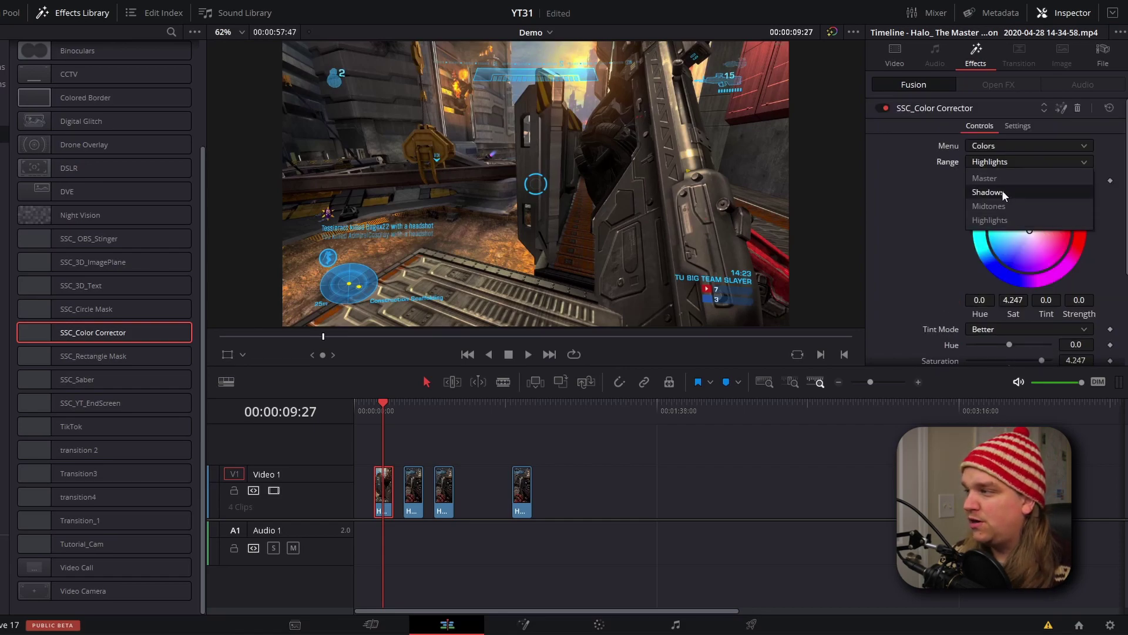
pyautogui.click(1003, 192)
pyautogui.scroll(-2, 1021, 323)
pyautogui.moveTo(1008, 321); pyautogui.dragTo(949, 319)
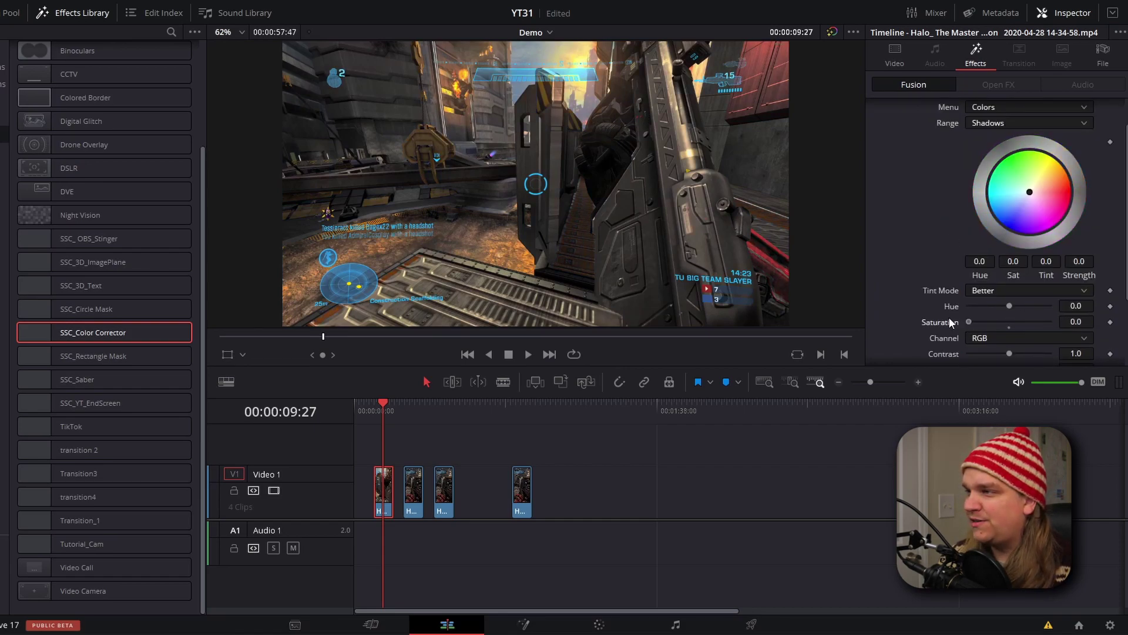
pyautogui.click(993, 123)
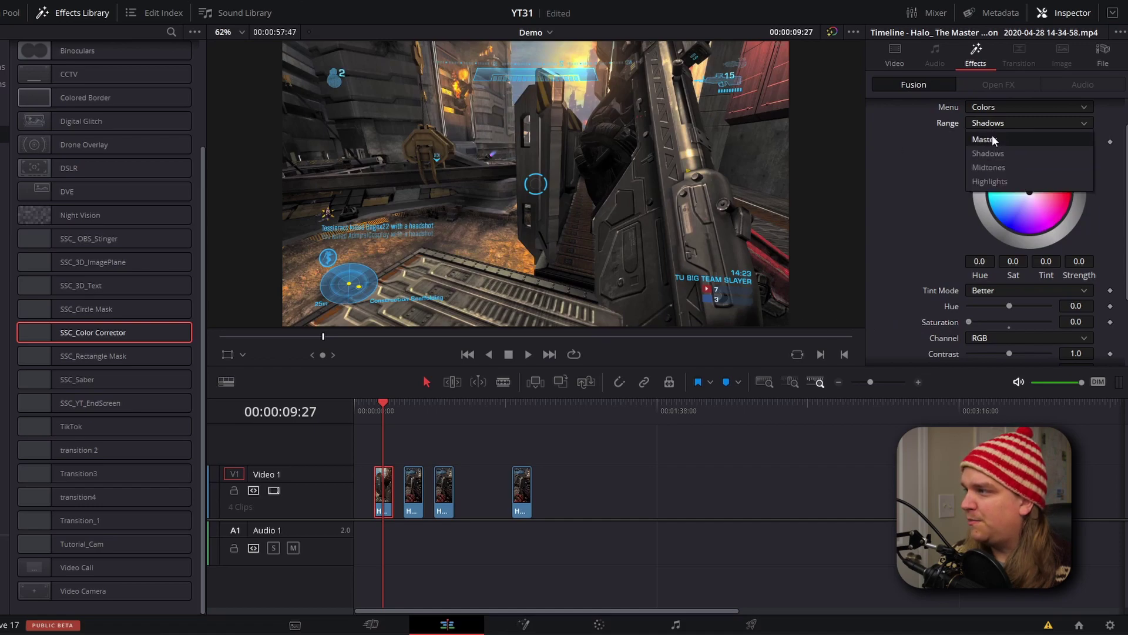
pyautogui.click(987, 164)
pyautogui.moveTo(1009, 322); pyautogui.dragTo(957, 321)
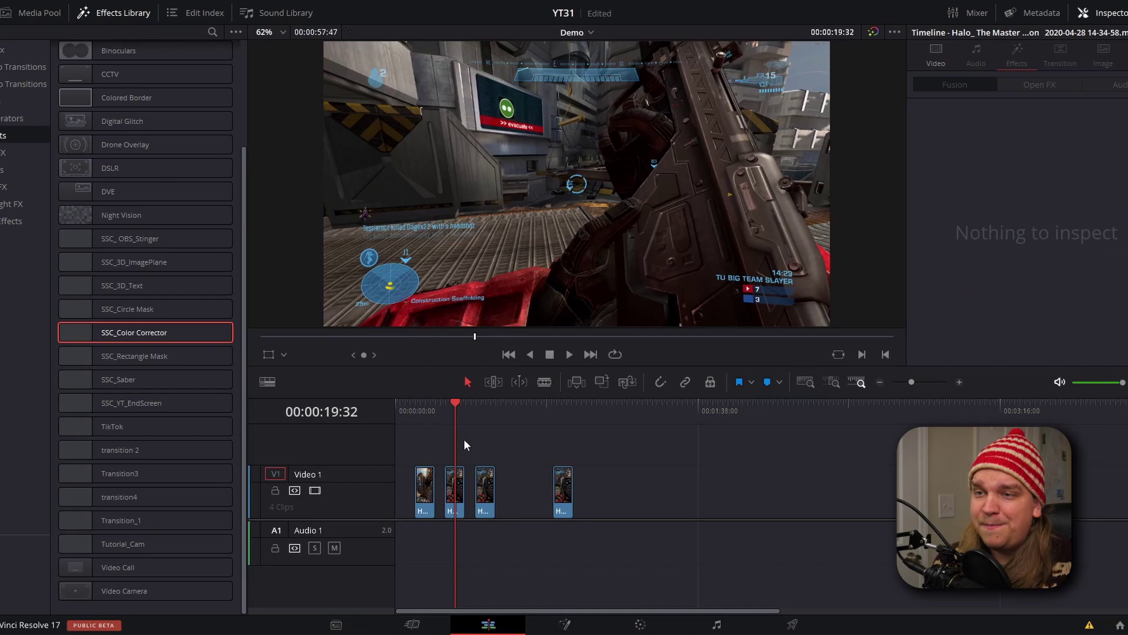
# Add SSC_Rectangle Mask to the second clip, shrink it, round corners to 0.465, shift footage sideways.
pyautogui.click(153, 356)
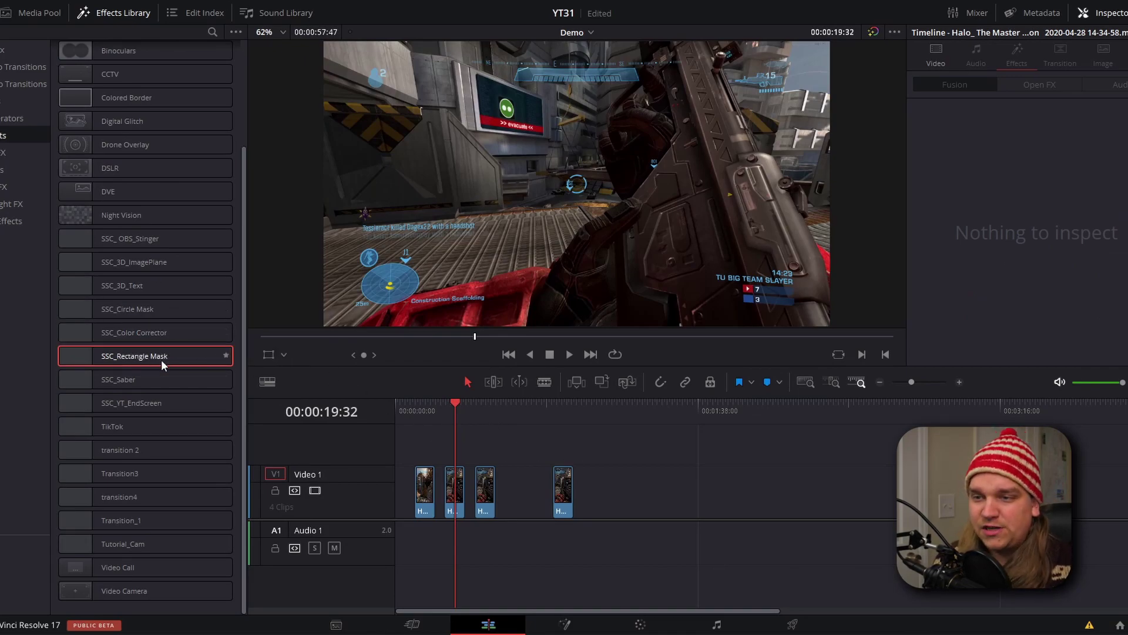
pyautogui.moveTo(136, 357); pyautogui.dragTo(455, 496)
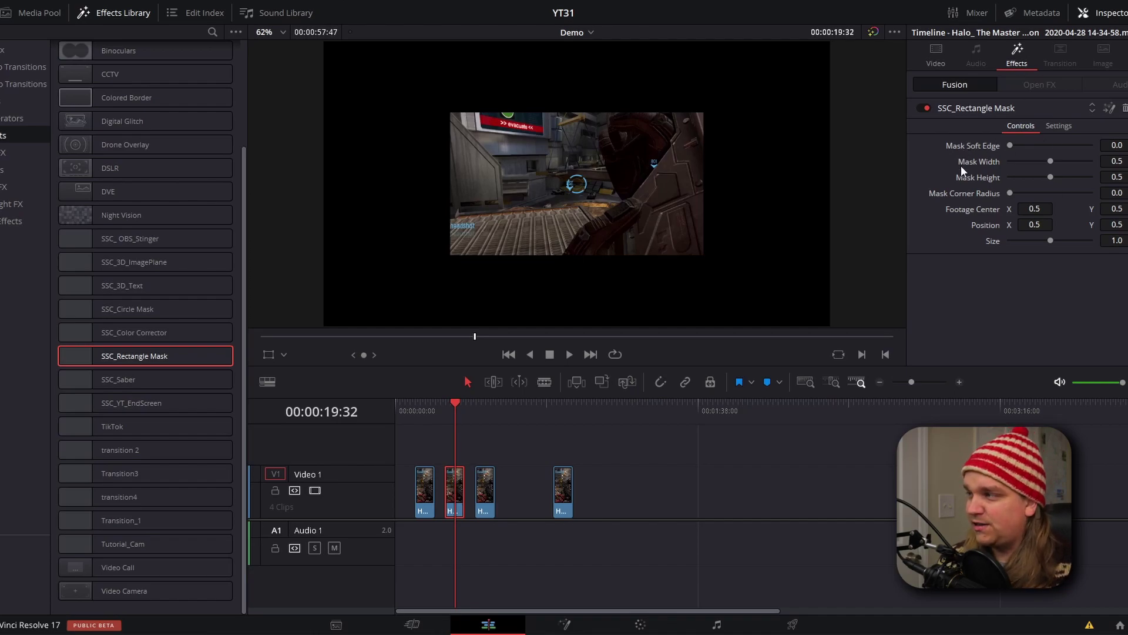
pyautogui.moveTo(1010, 145)
pyautogui.mouseDown()
pyautogui.moveTo(1053, 138)
pyautogui.moveTo(1032, 140)
pyautogui.moveTo(1073, 162)
pyautogui.moveTo(1043, 185)
pyautogui.moveTo(1066, 161)
pyautogui.moveTo(1036, 167)
pyautogui.moveTo(1009, 146)
pyautogui.mouseUp()
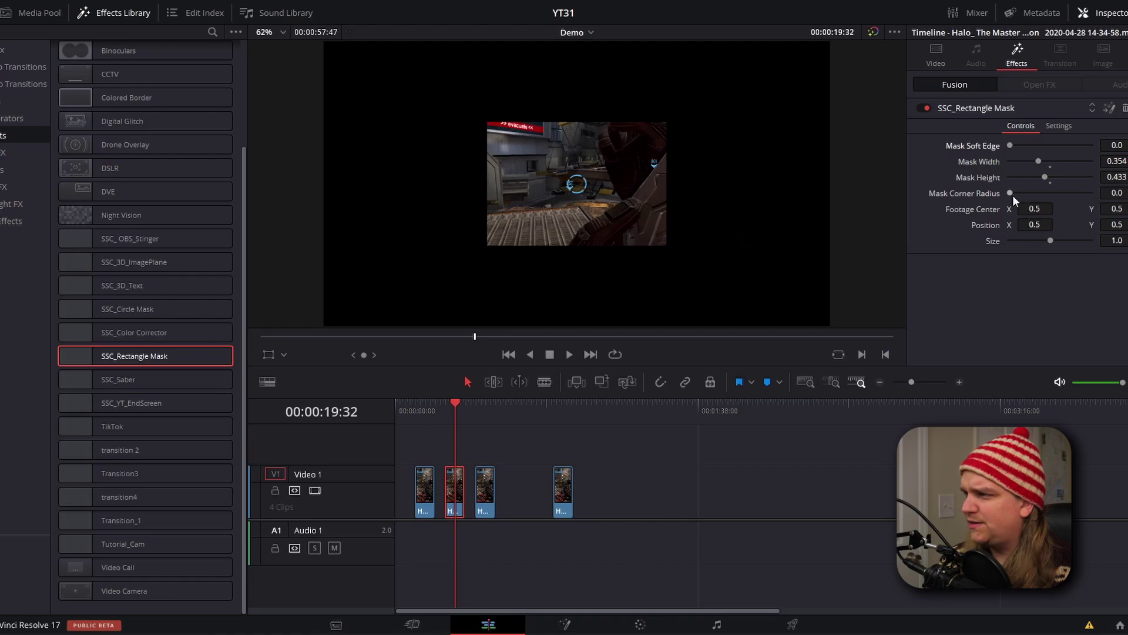
pyautogui.moveTo(1012, 194); pyautogui.dragTo(1046, 186)
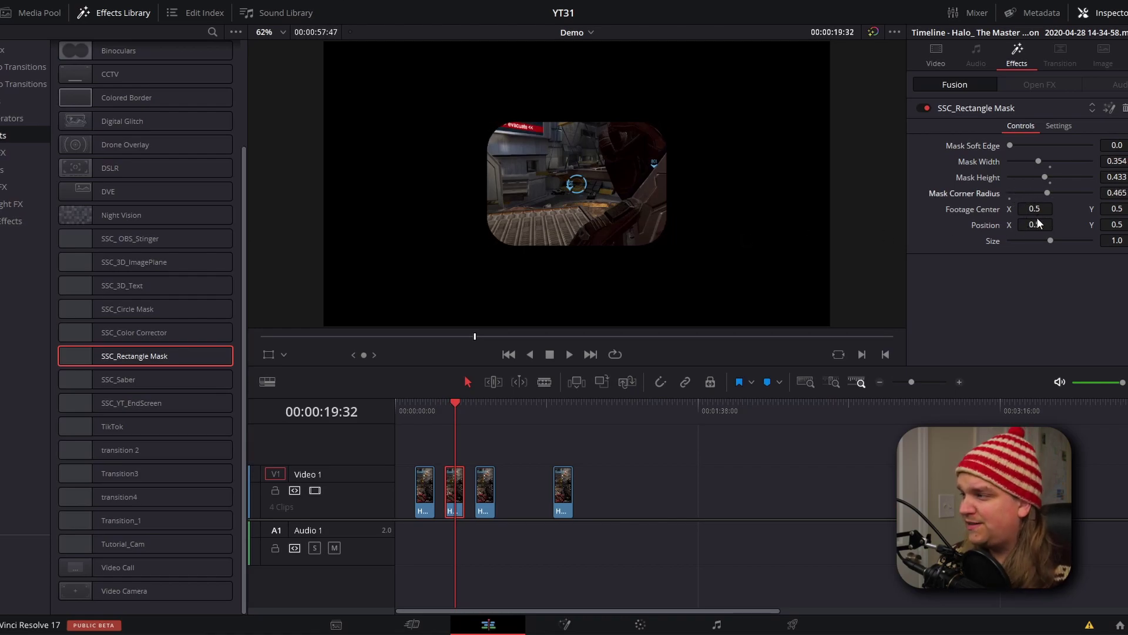
pyautogui.moveTo(1034, 208); pyautogui.dragTo(1043, 232)
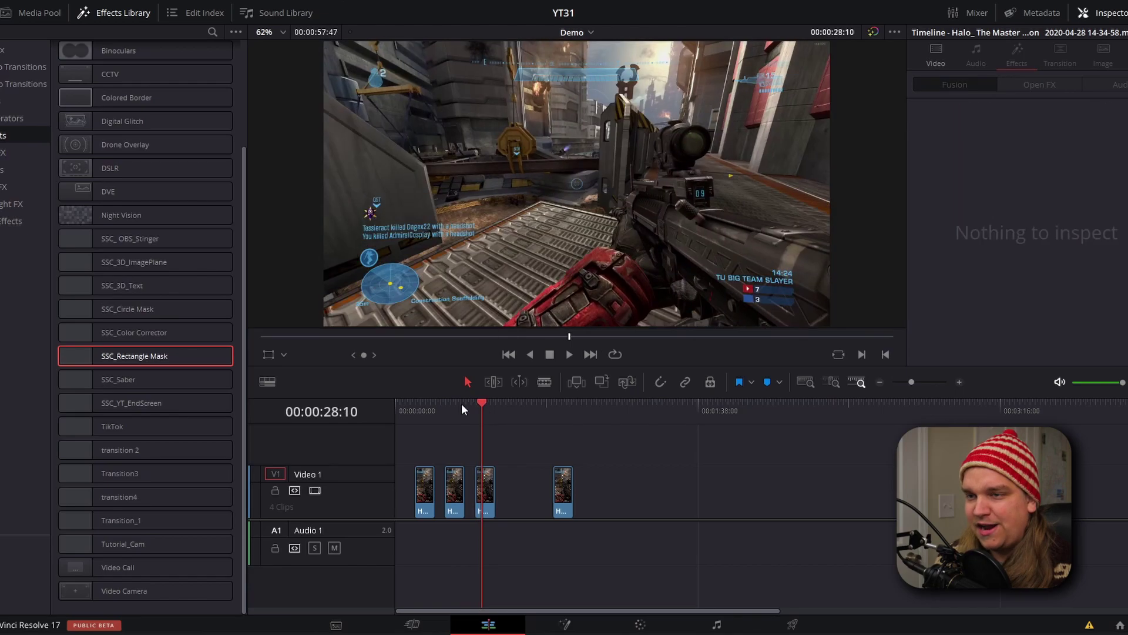
# Add SSC_Circle Mask to the third clip as a soft 0.488 × 0.283 oval, shifting the footage.
pyautogui.moveTo(127, 309); pyautogui.dragTo(484, 490)
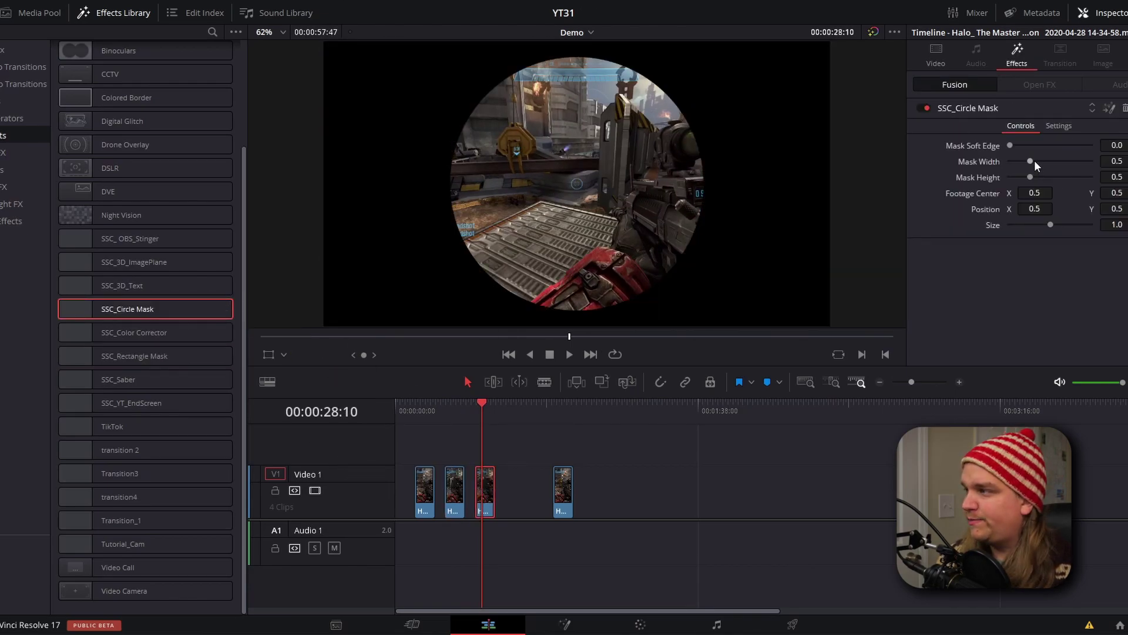
pyautogui.moveTo(1010, 145); pyautogui.dragTo(1006, 193)
pyautogui.moveTo(1117, 209); pyautogui.dragTo(1067, 221)
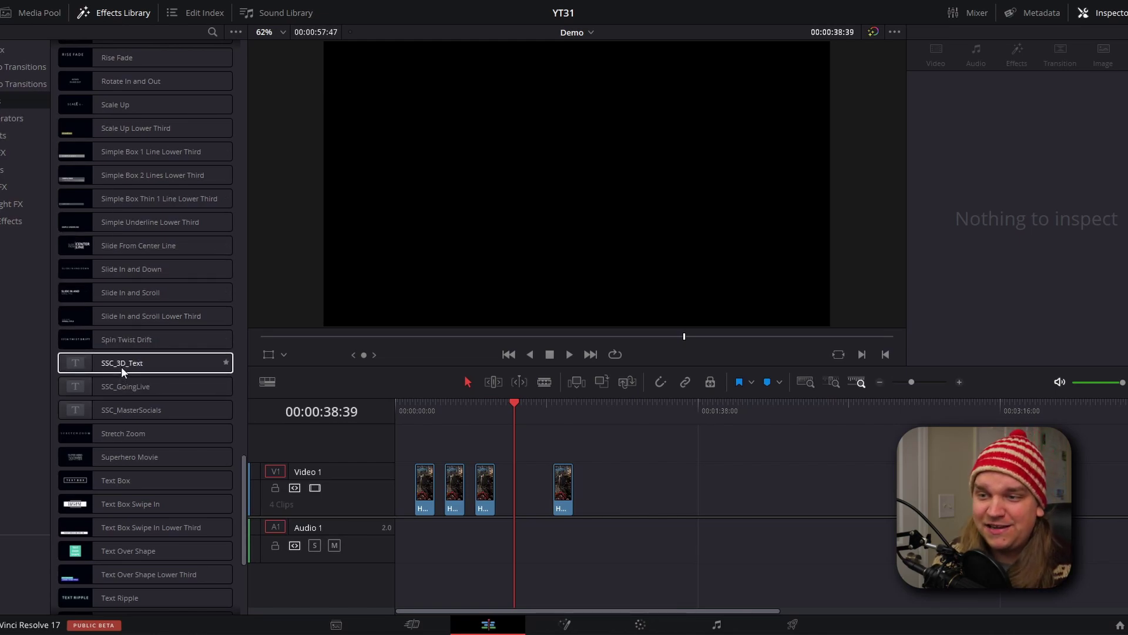
# Place an SSC_3D_Text title after the third clip and change its text from TEXT to HEY.
pyautogui.moveTo(115, 366); pyautogui.dragTo(517, 492)
pyautogui.click(520, 411)
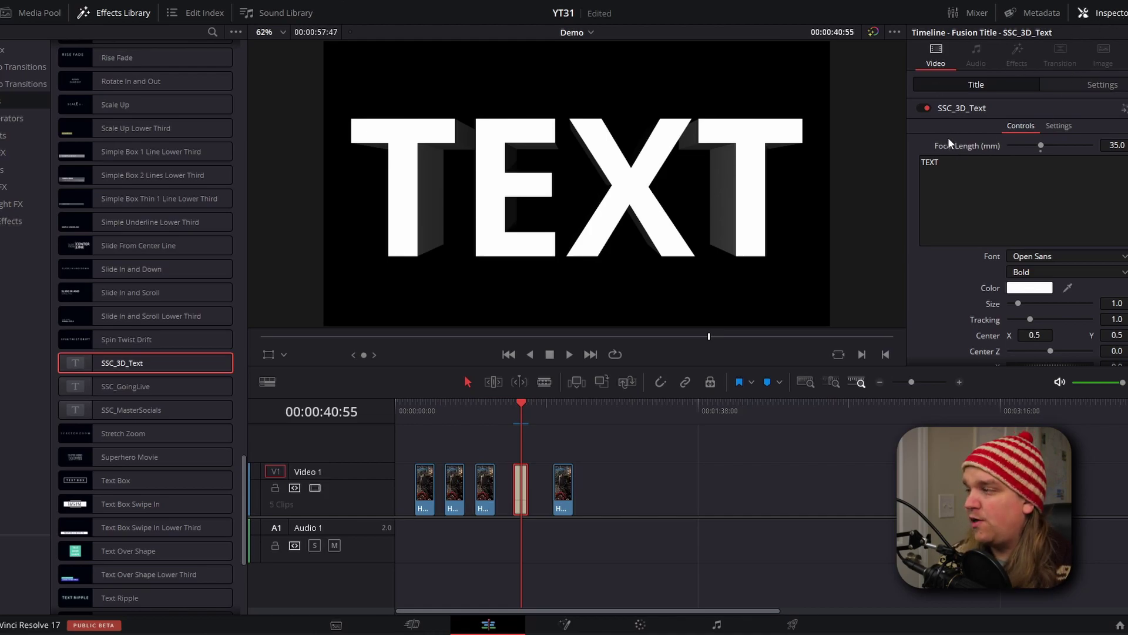
pyautogui.click(964, 182)
pyautogui.write('HE')
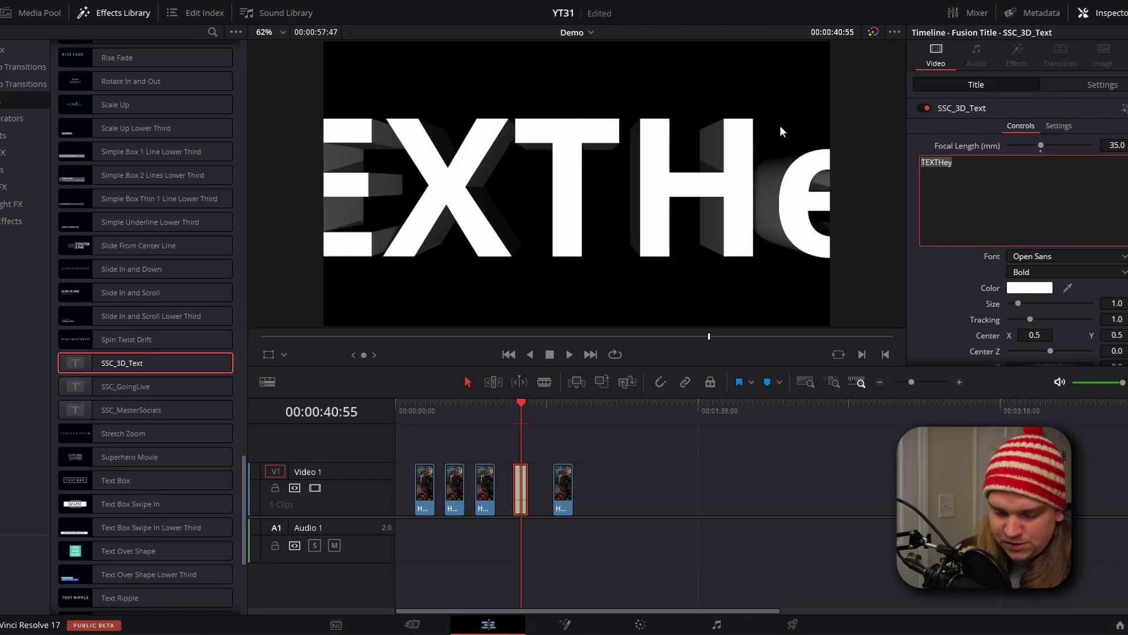
pyautogui.hotkey('ctrl', 'a')
pyautogui.write('HEY')
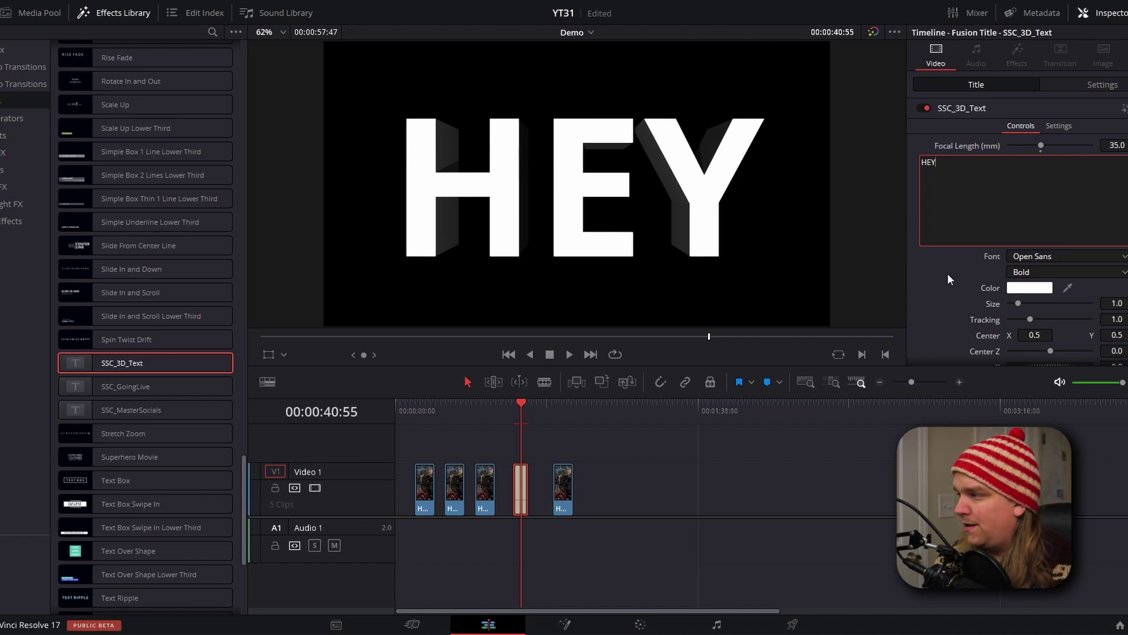
pyautogui.scroll(-2, 987, 276)
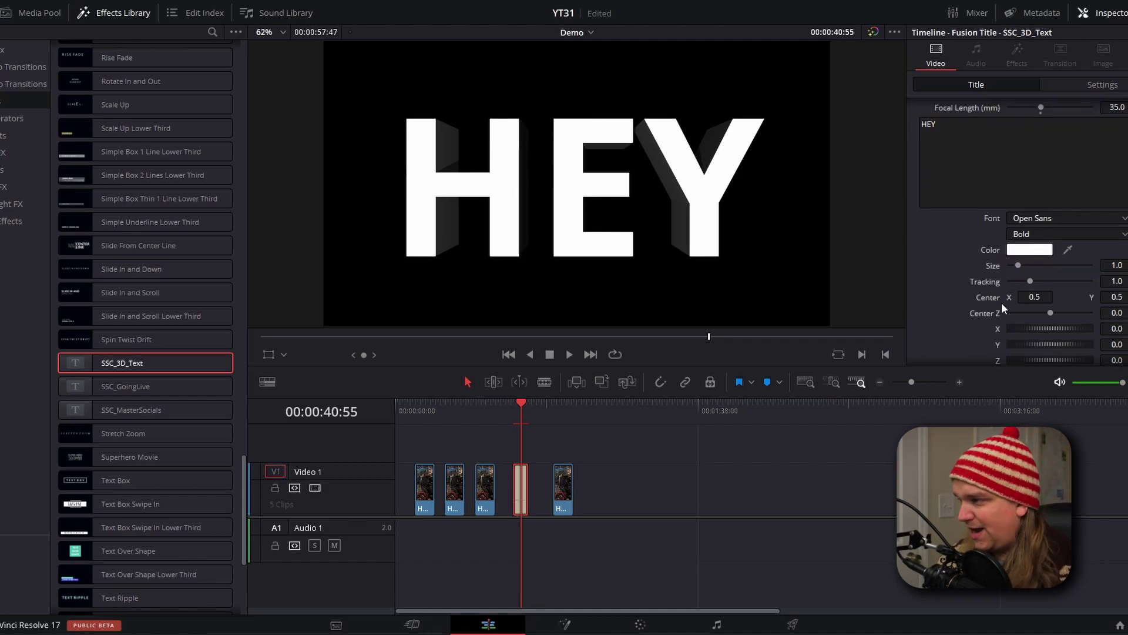
pyautogui.scroll(-1, 972, 266)
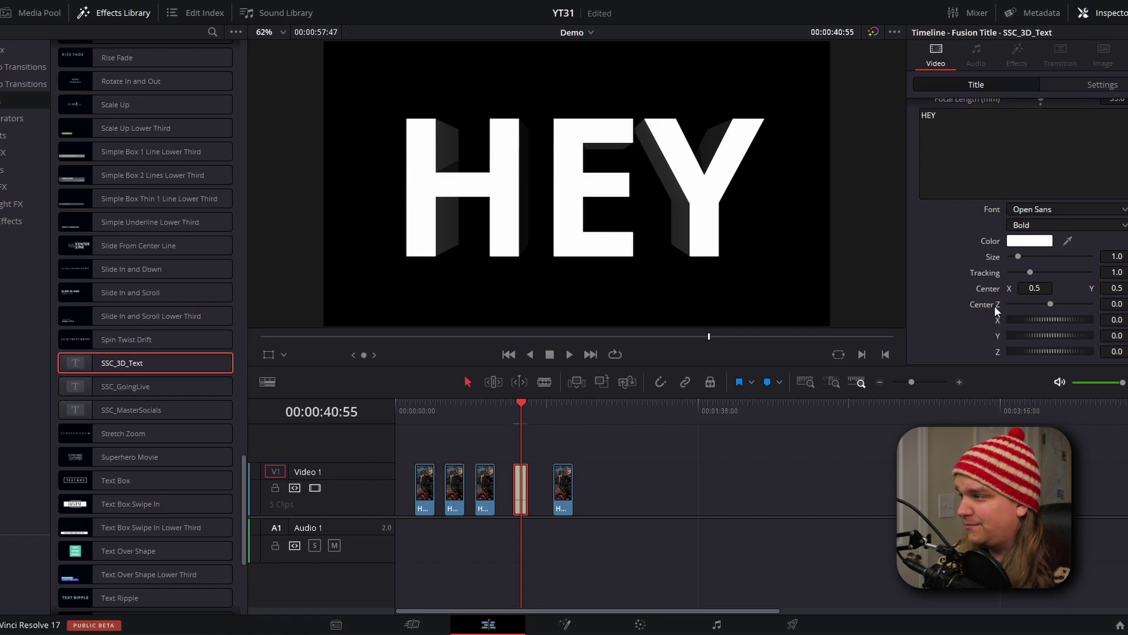
# Move the HEY title's 3D center along X and back in depth along Z.
pyautogui.moveTo(1038, 291); pyautogui.dragTo(1063, 298)
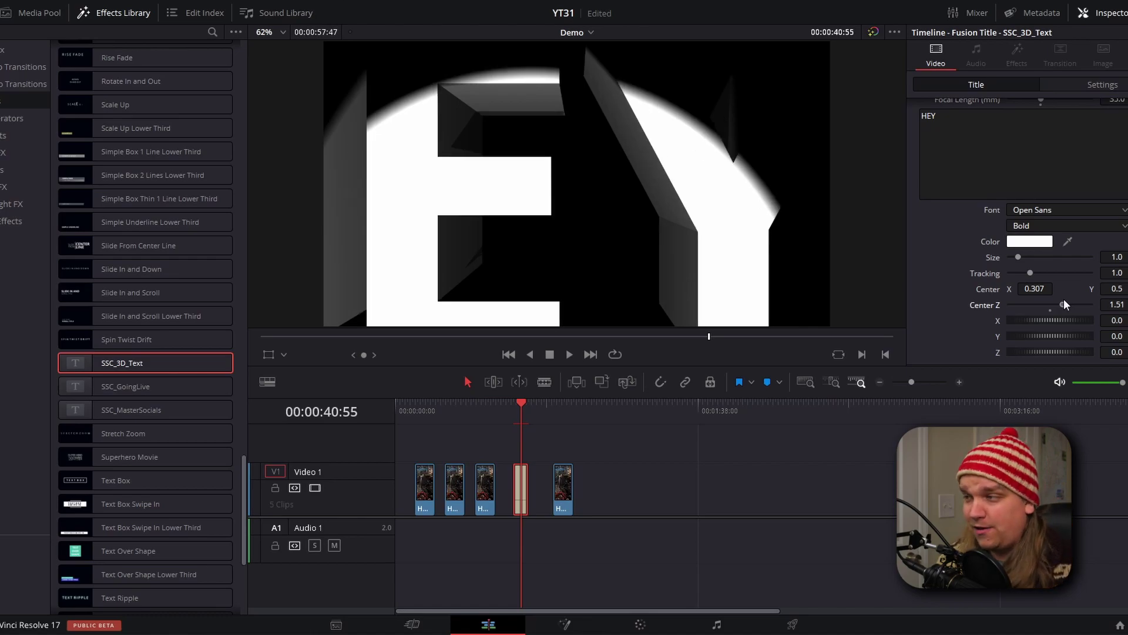
pyautogui.moveTo(1063, 298); pyautogui.dragTo(1005, 347)
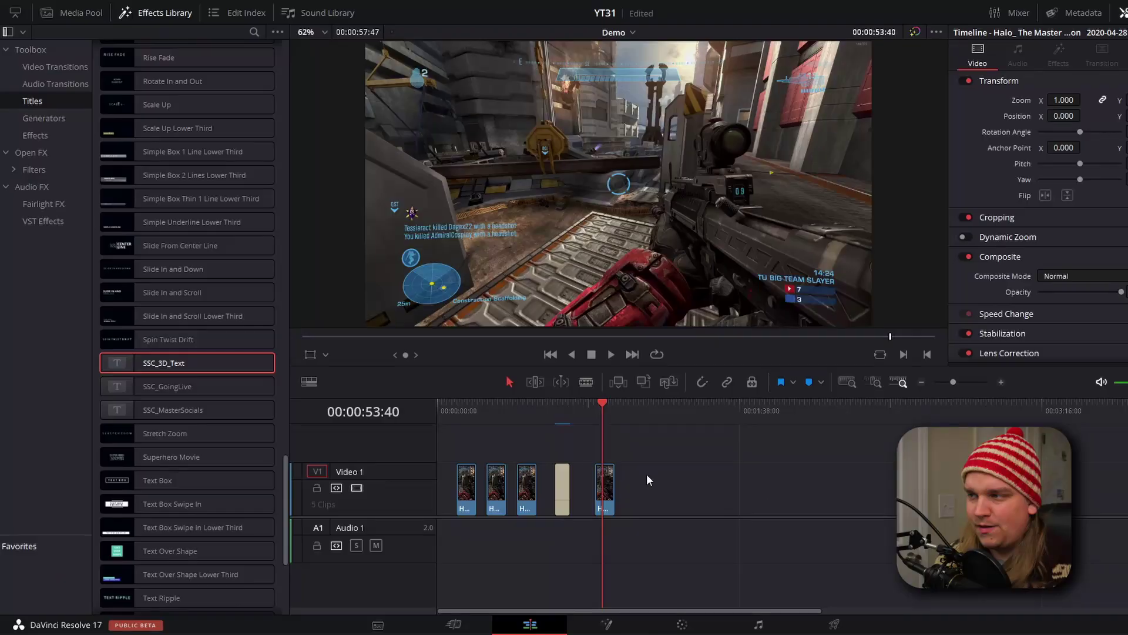
# Apply SSC_3D_ImagePlane to the last clip and adjust its X position controls.
pyautogui.click(36, 135)
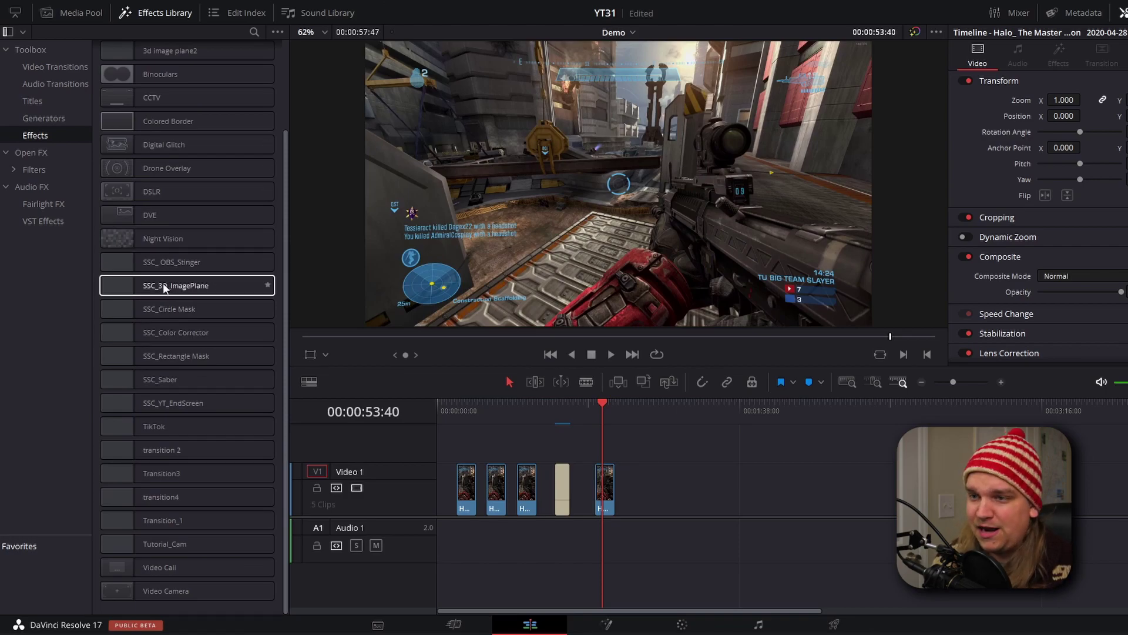
pyautogui.moveTo(165, 286); pyautogui.dragTo(607, 502)
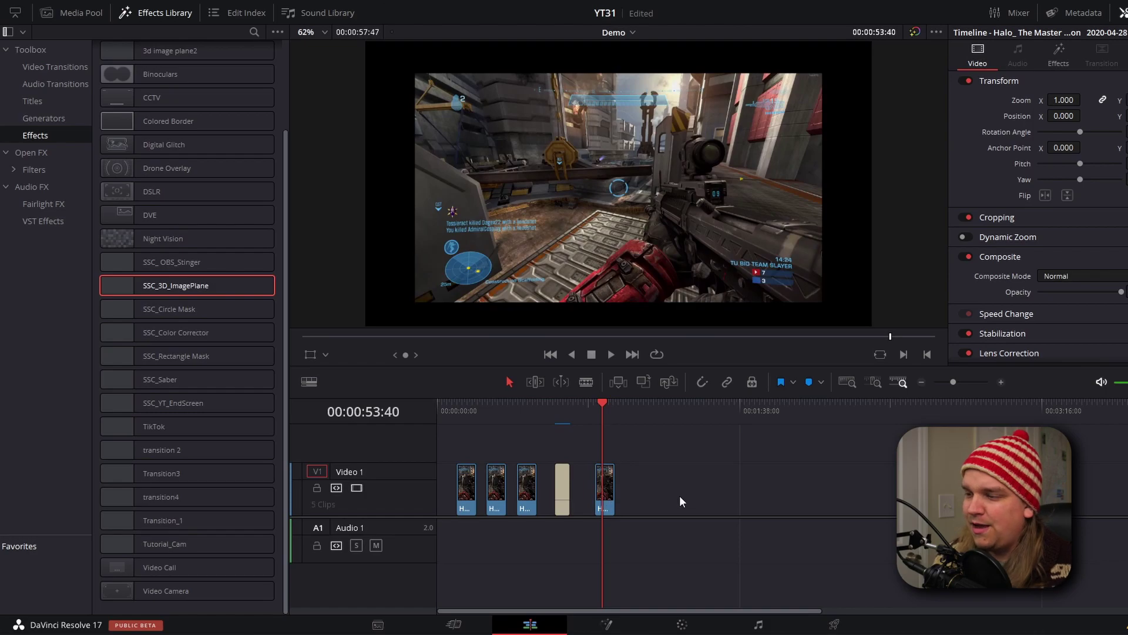
pyautogui.click(602, 504)
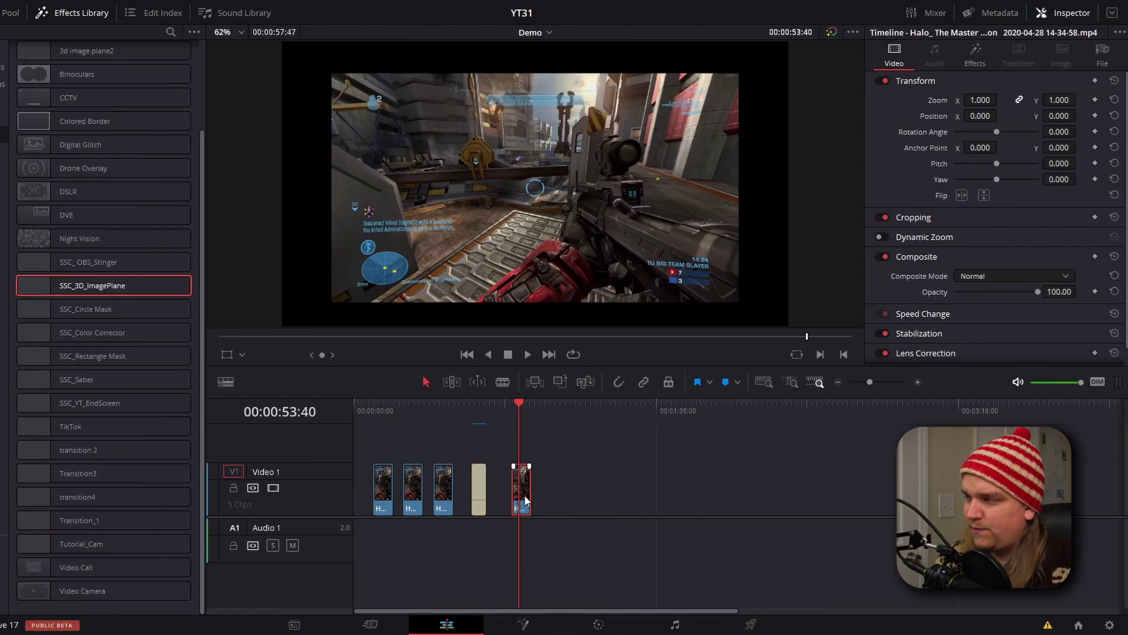
pyautogui.click(974, 60)
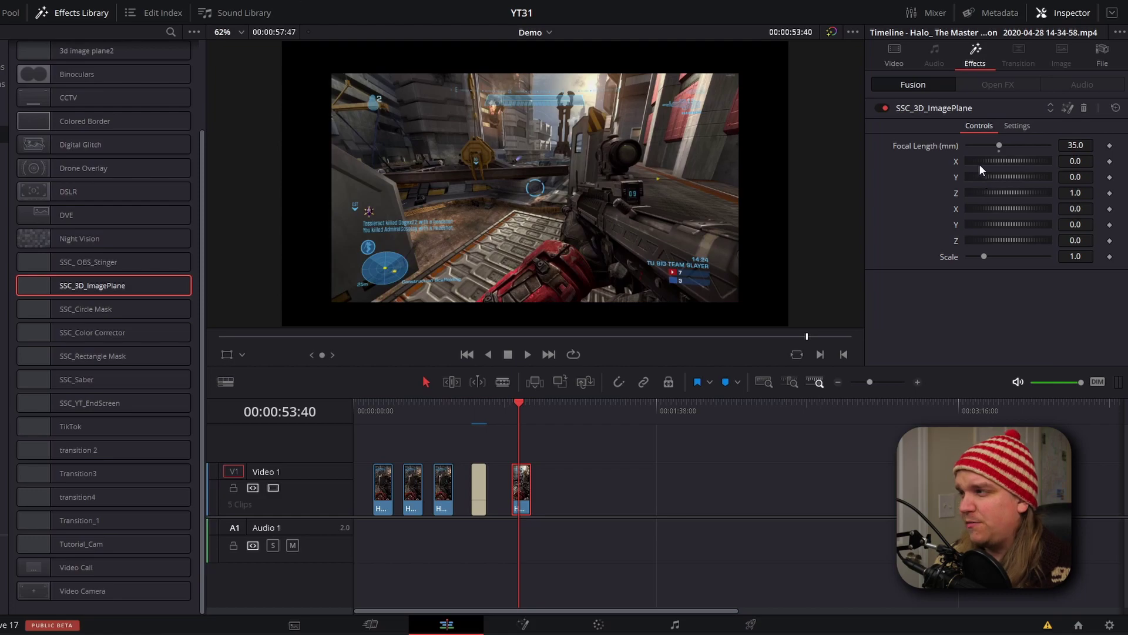
pyautogui.moveTo(979, 160)
pyautogui.mouseDown()
pyautogui.moveTo(985, 175)
pyautogui.moveTo(990, 162)
pyautogui.mouseUp()
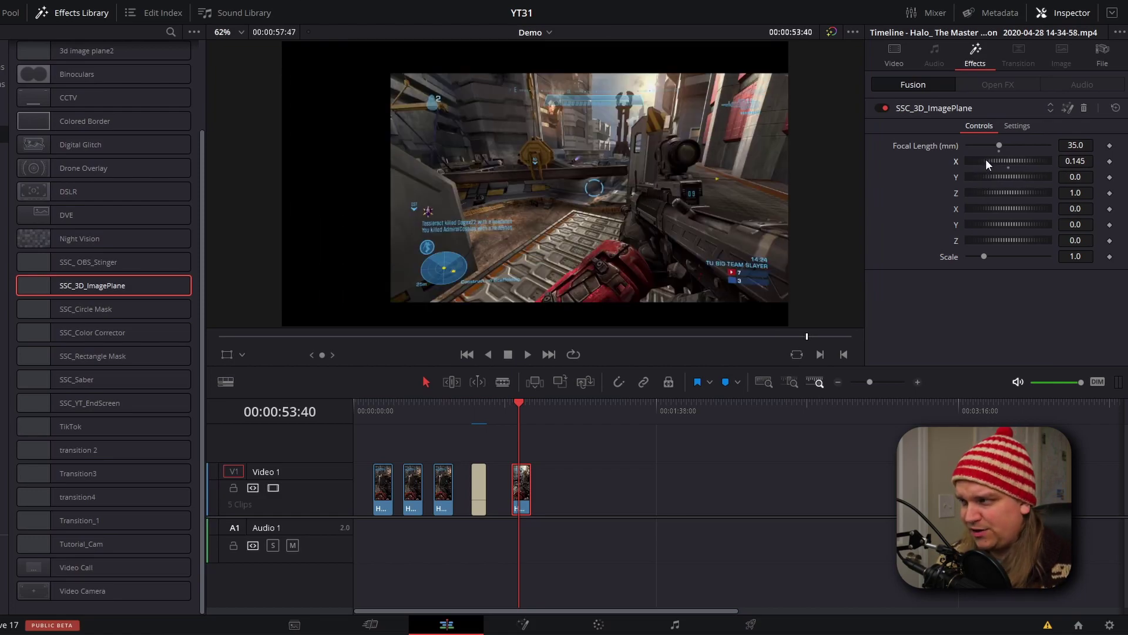
pyautogui.moveTo(1066, 161); pyautogui.dragTo(1077, 162)
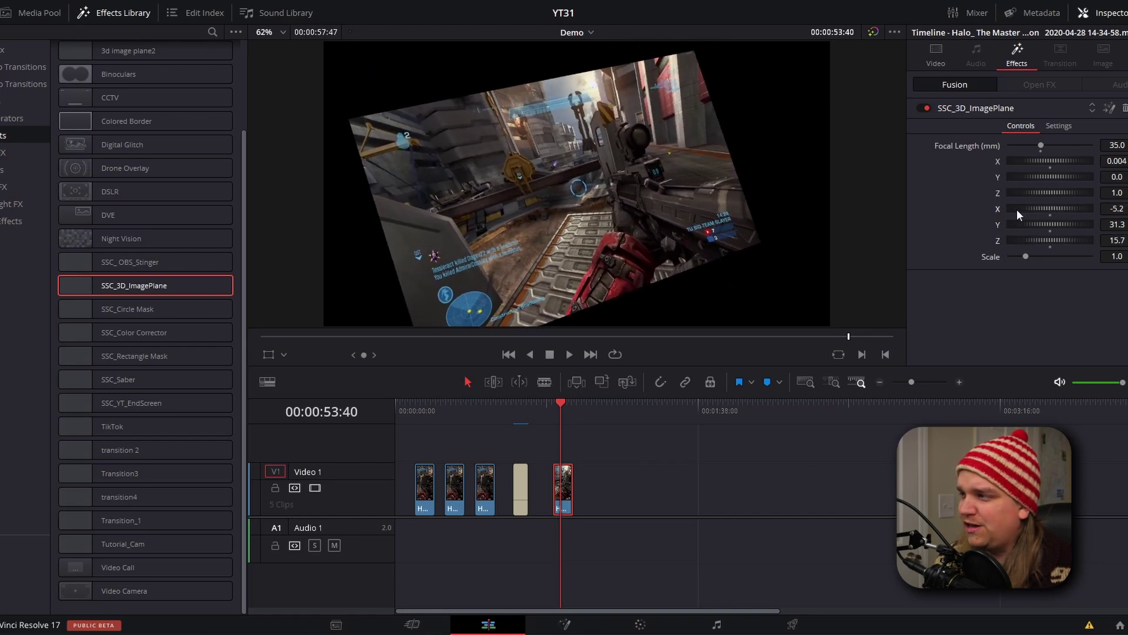
# Set the image plane's focal length to 18 and Z to 2.04, then adjust Z and X position.
pyautogui.click(1123, 145)
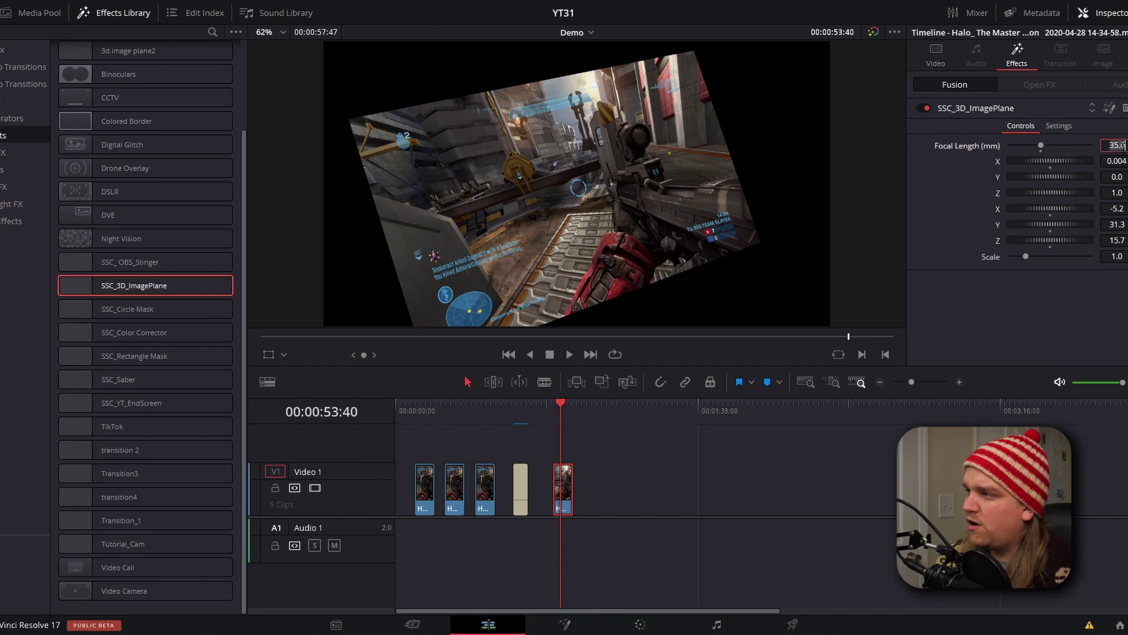
pyautogui.press('Tab')
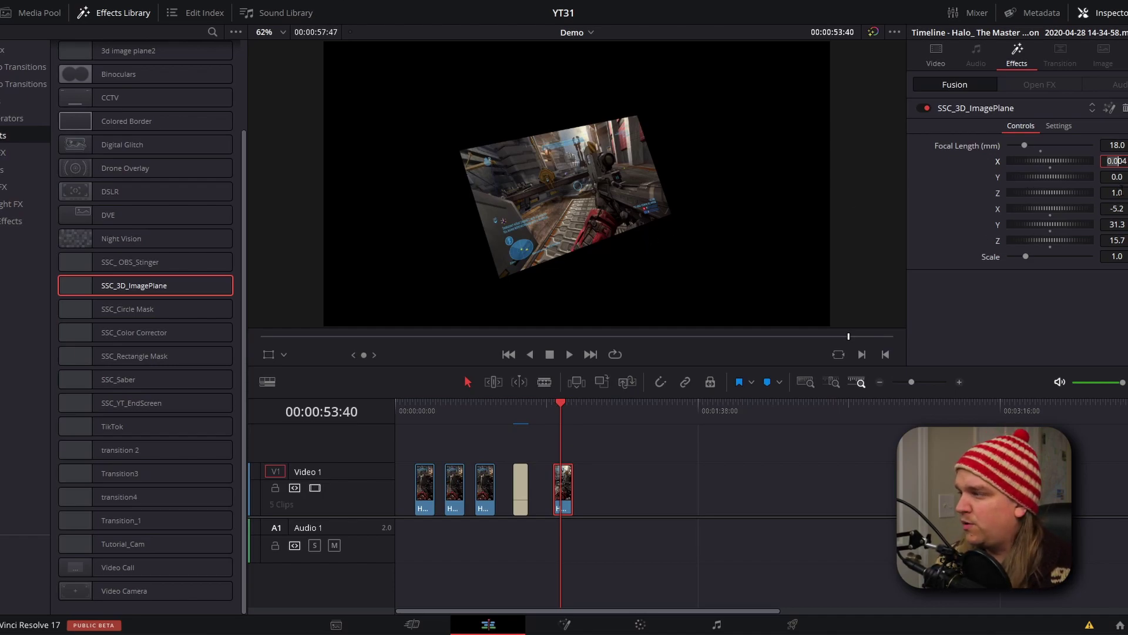
pyautogui.press('Tab')
pyautogui.press('Tab')
pyautogui.write('2.04')
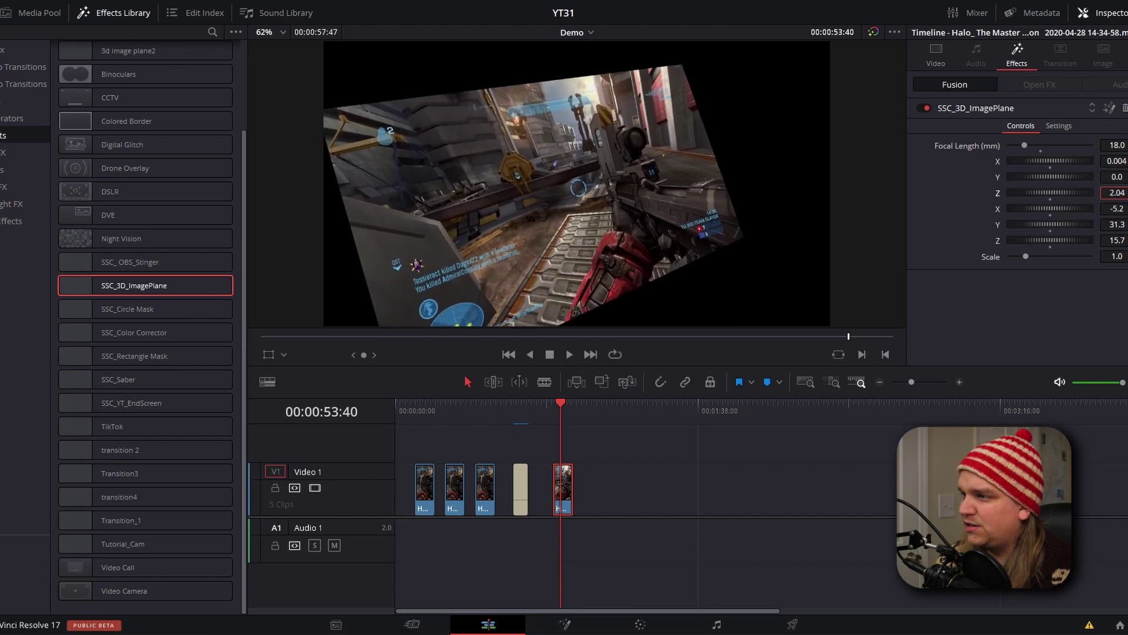
pyautogui.moveTo(1023, 192); pyautogui.dragTo(1037, 186)
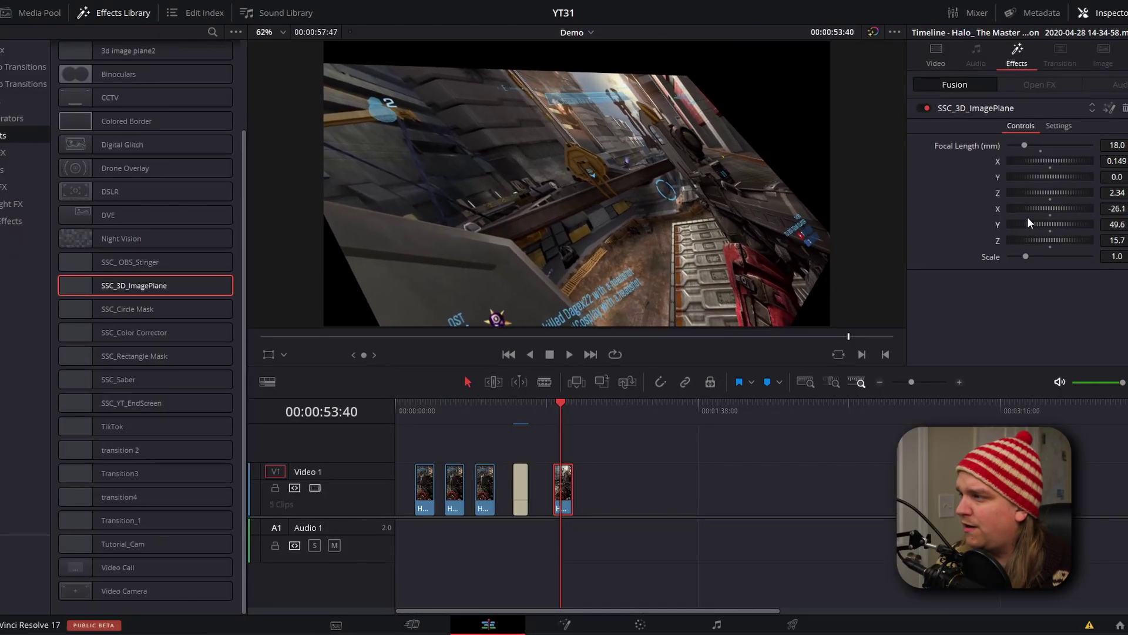
pyautogui.moveTo(1040, 161); pyautogui.dragTo(1034, 168)
pyautogui.rightClick(1034, 169)
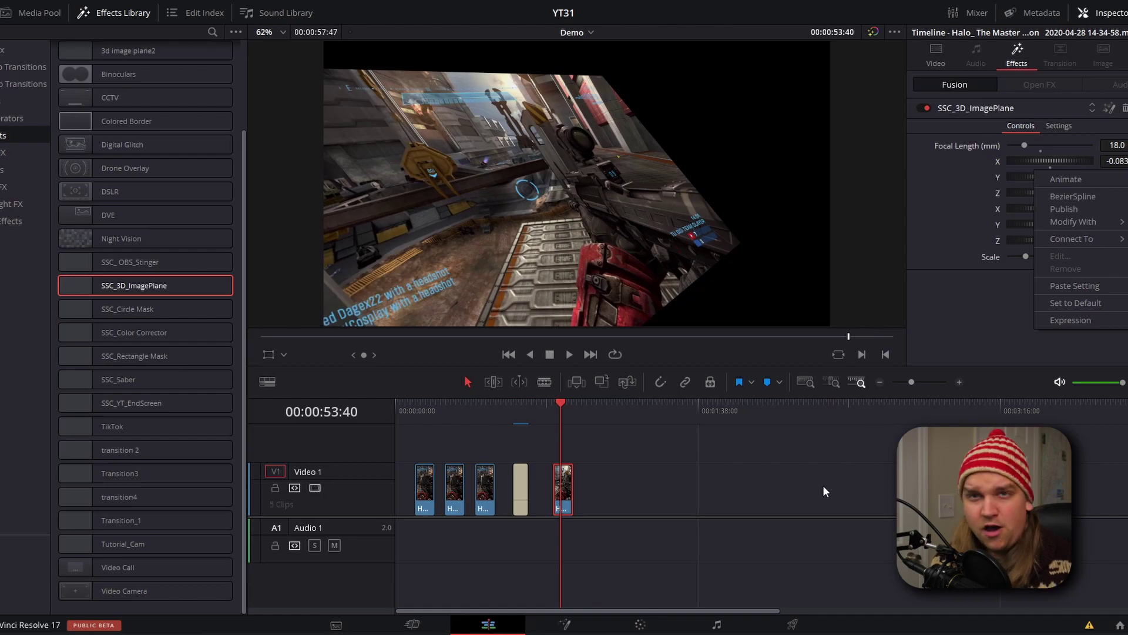